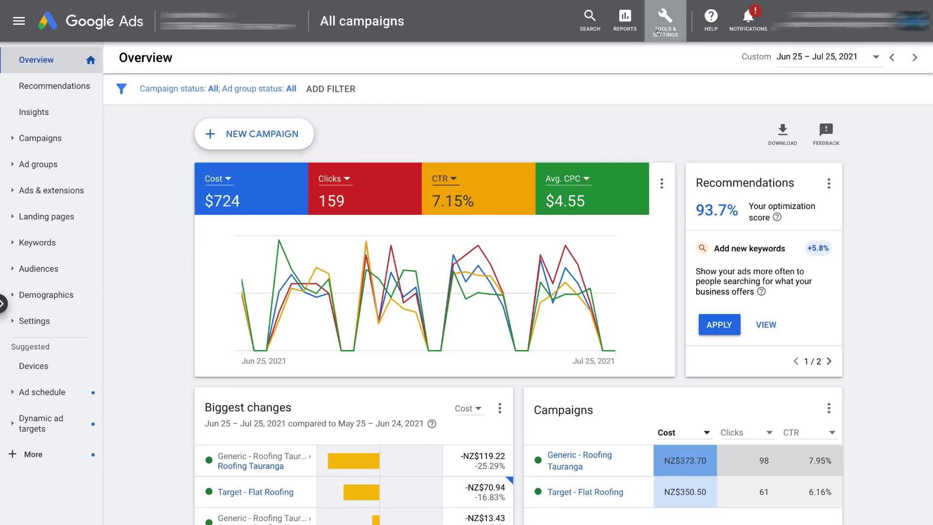
- Open the Keyword Planner from the Tools & Settings planning menu
click(659, 24)
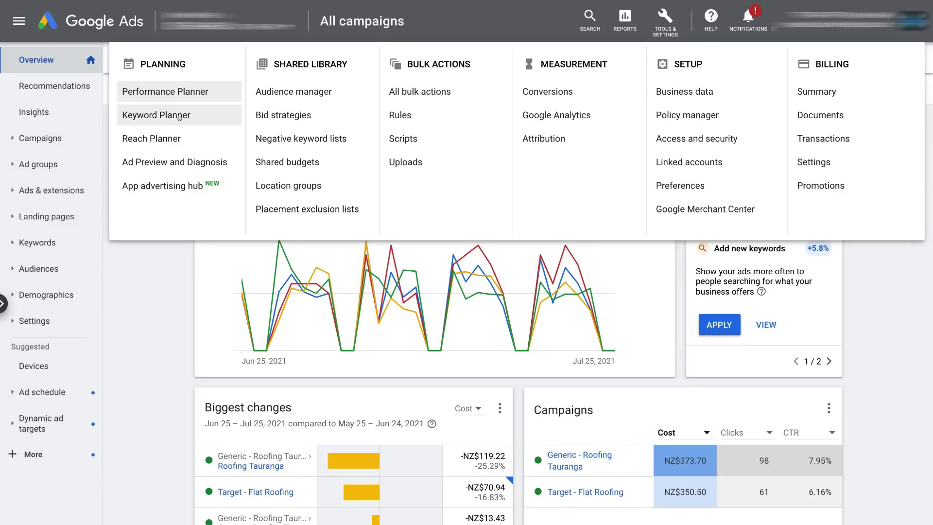
click(201, 117)
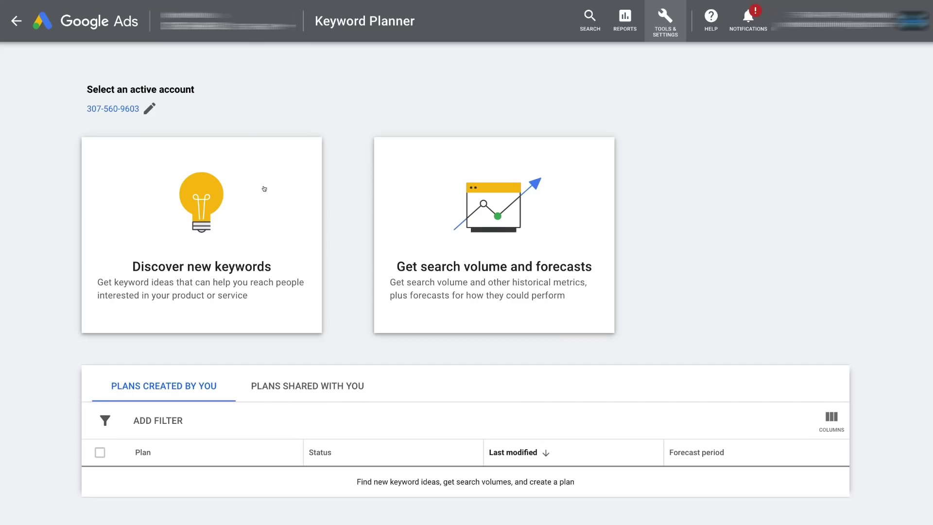
- Start discovering new keywords with 'roofing services' as the product or service
click(229, 234)
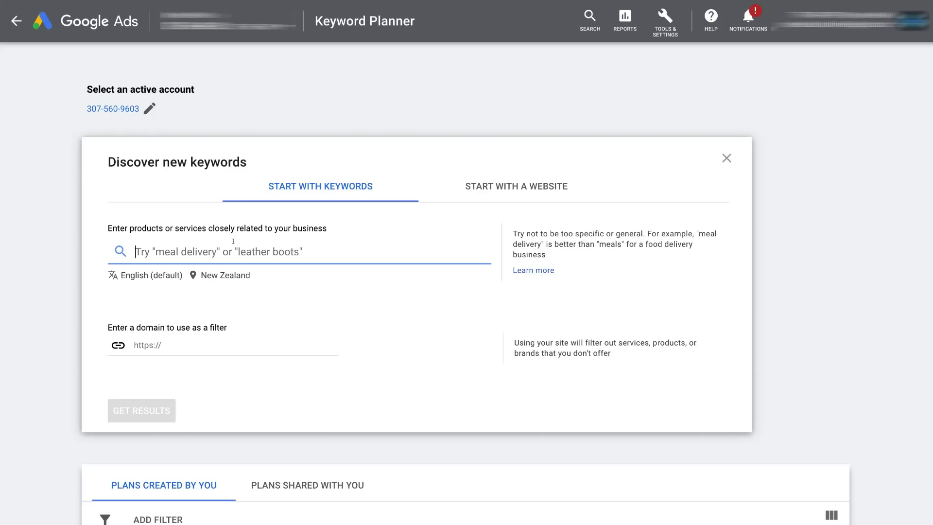
text(roofin)
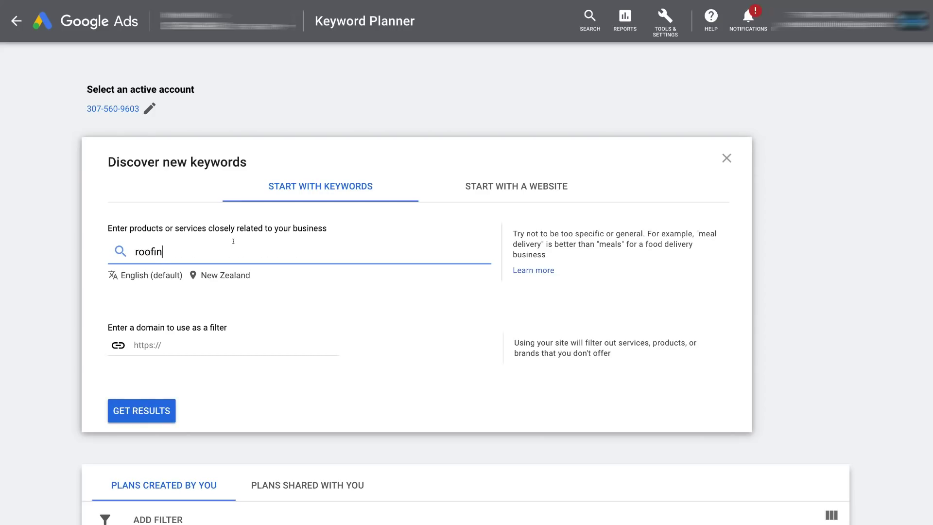
text(g services)
- Get keyword ideas for 'roofing services' and inspect the monthly search volume chart values
click(163, 406)
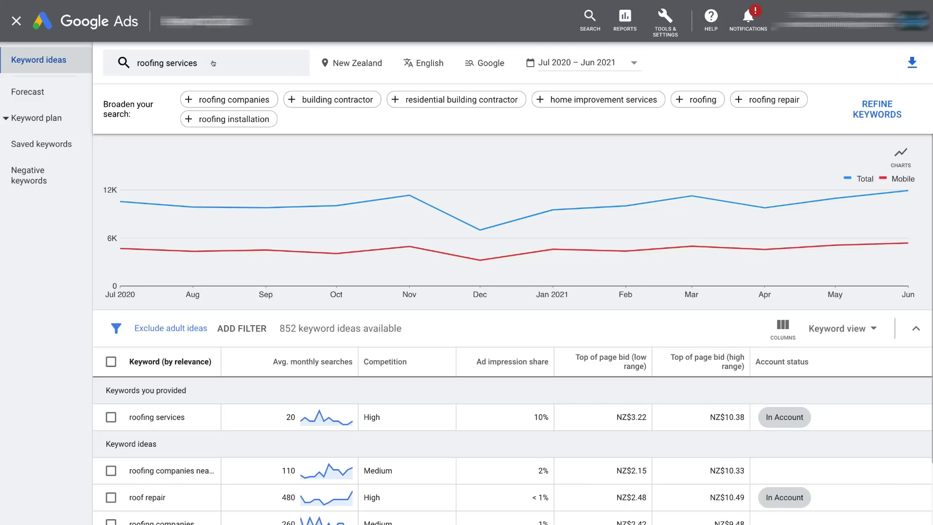
mouse_move(183, 246)
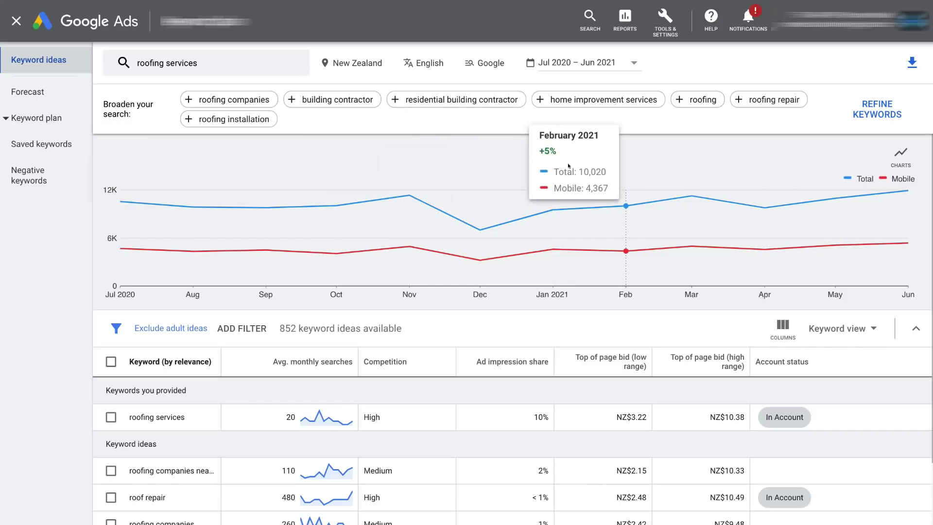
mouse_move(275, 252)
mouse_move(452, 189)
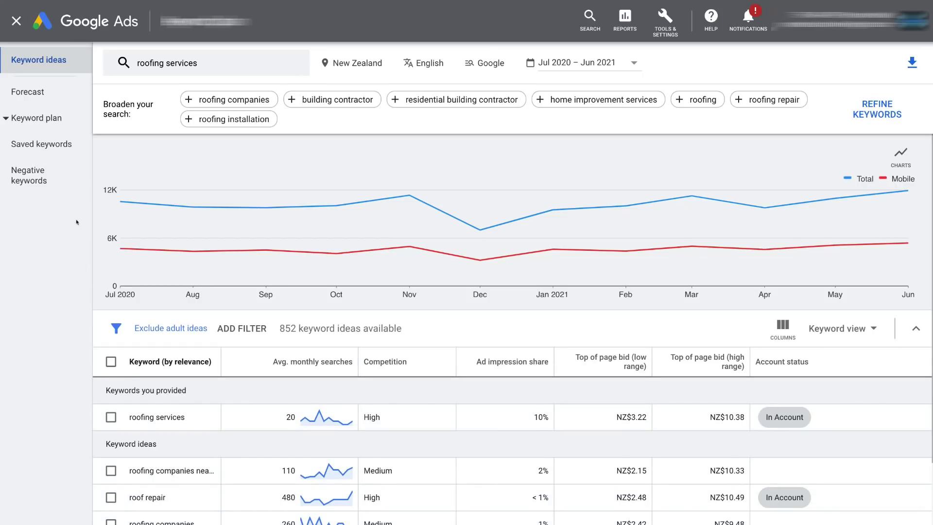
mouse_move(212, 209)
click(202, 61)
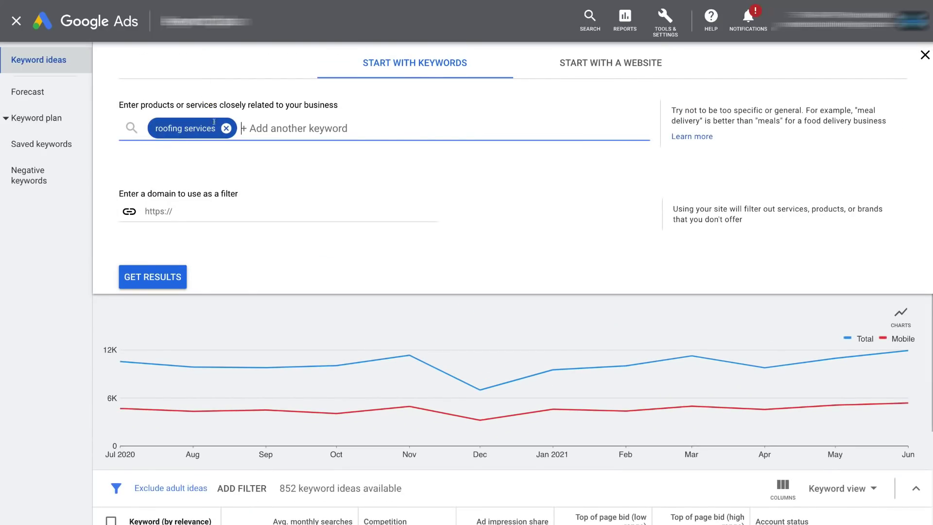
click(282, 124)
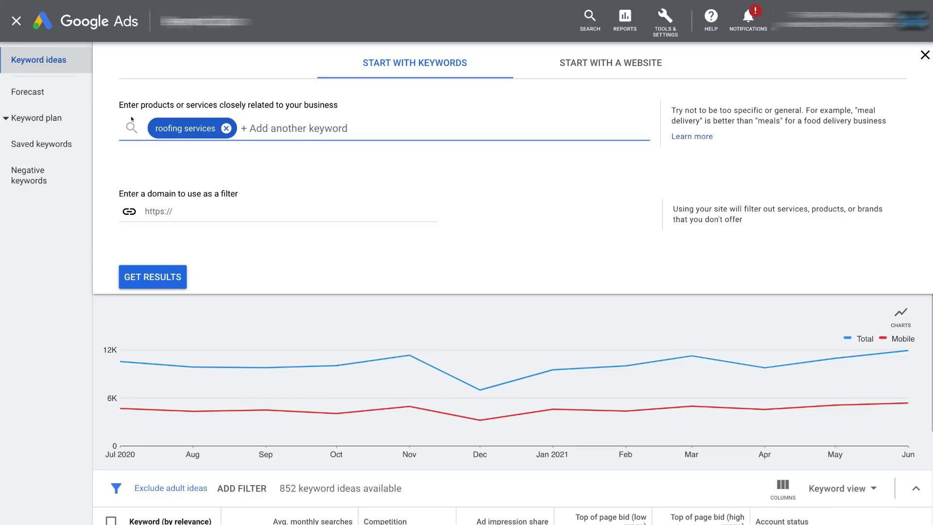
click(173, 275)
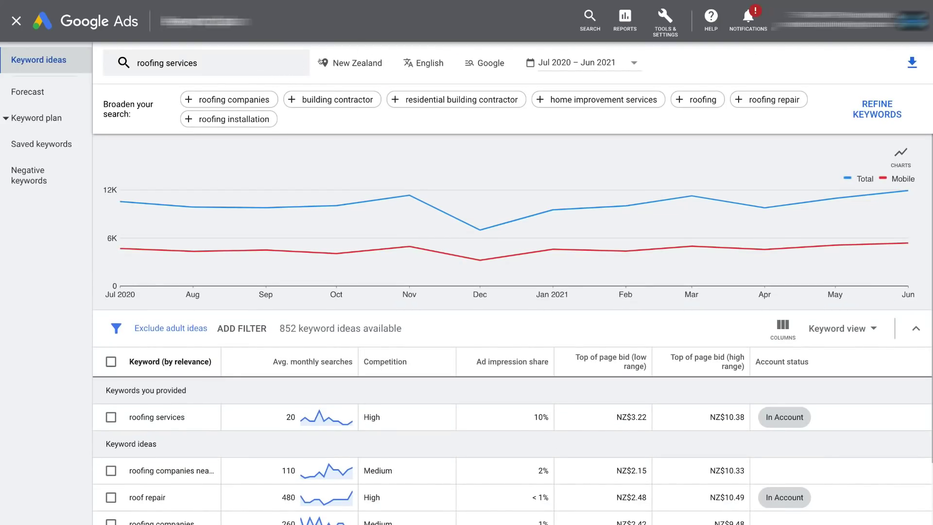
- Replace the New Zealand location target with Bay of Plenty and save it
click(357, 62)
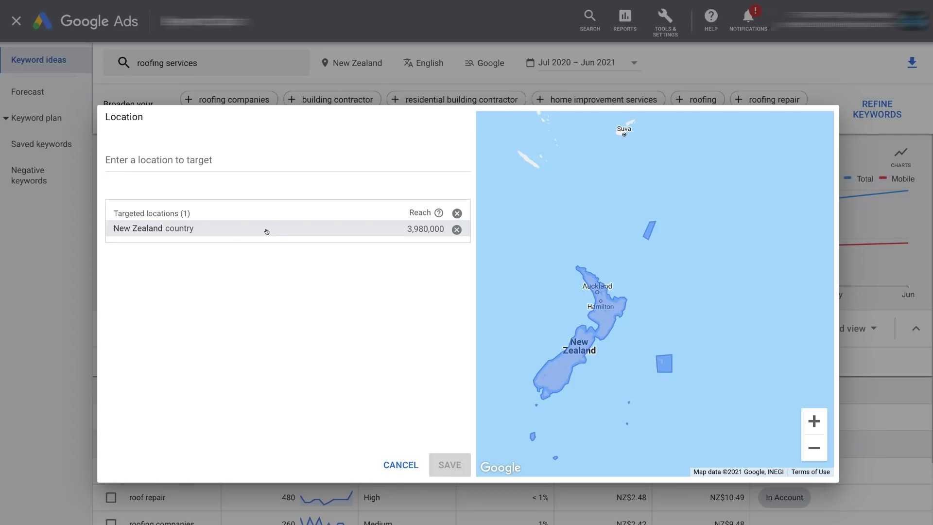
click(454, 229)
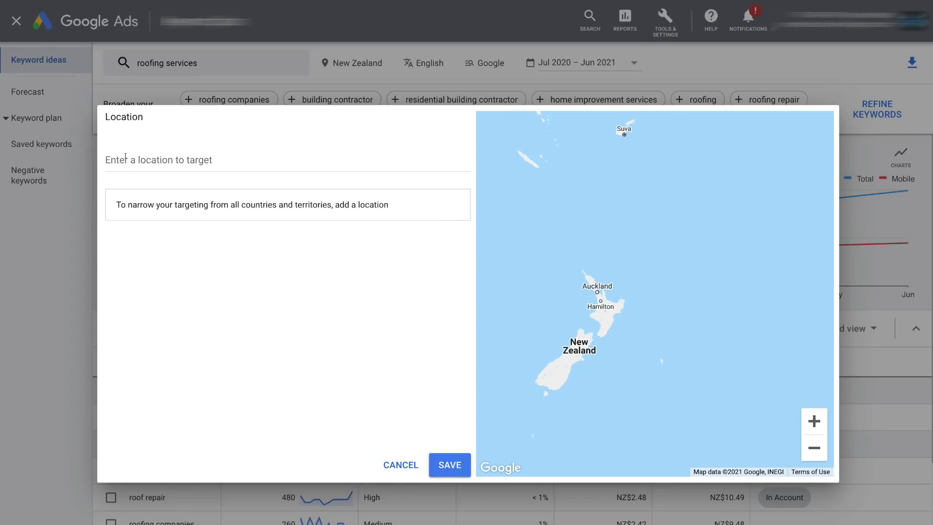
click(175, 156)
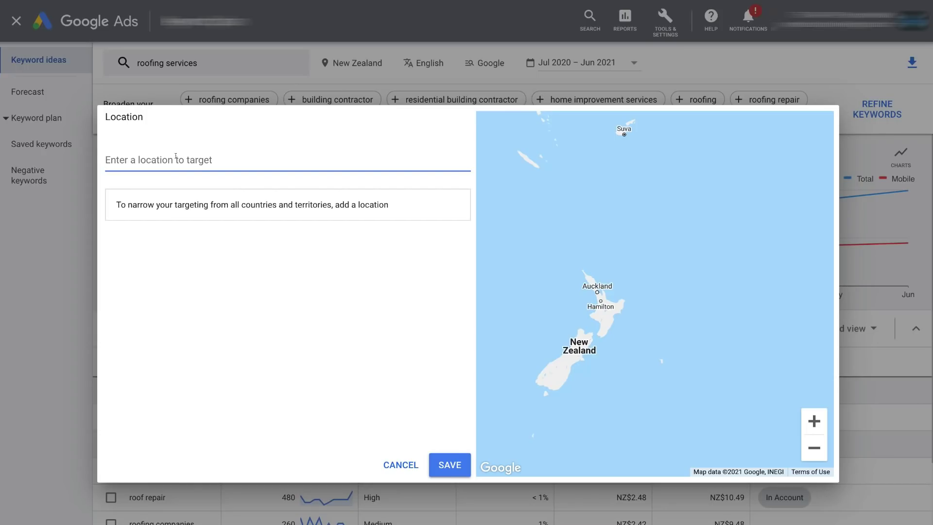
text(Bay)
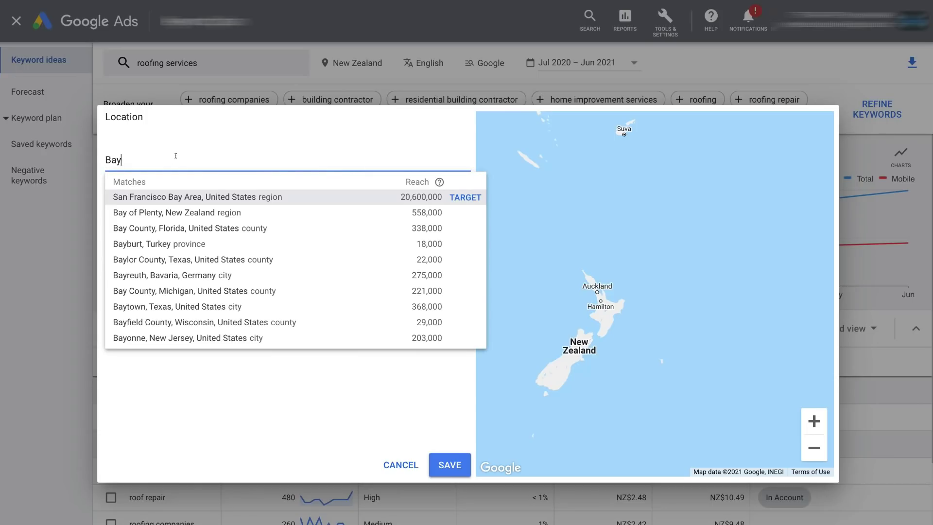
mouse_move(384, 212)
click(462, 212)
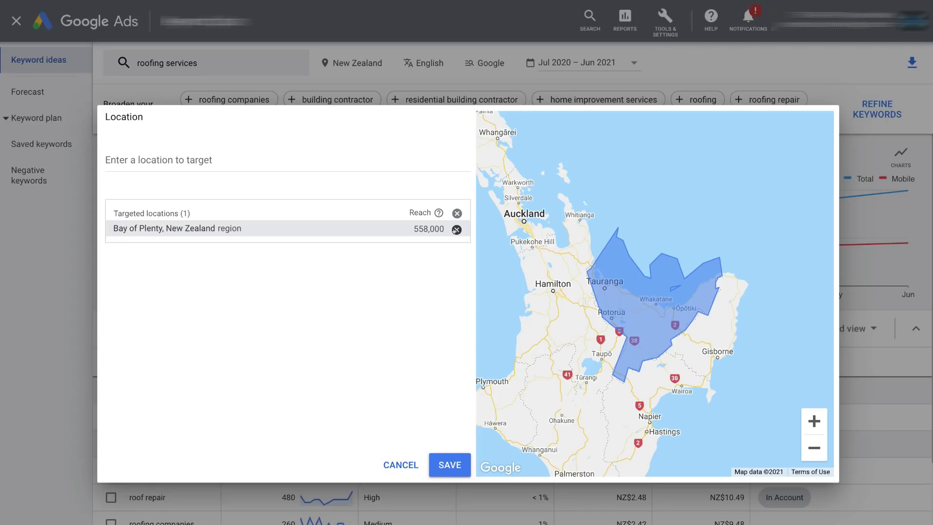
click(448, 464)
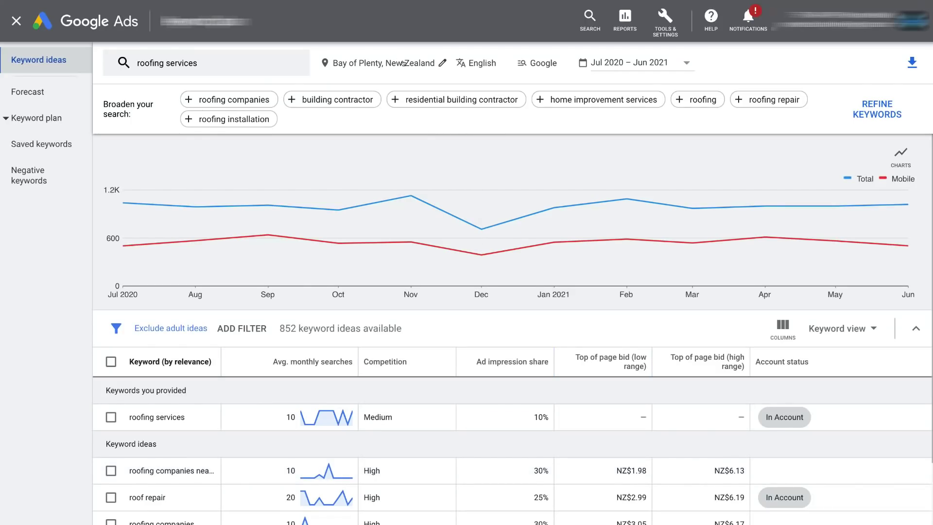
- Open the date range dropdown beside the Google network filter
click(644, 63)
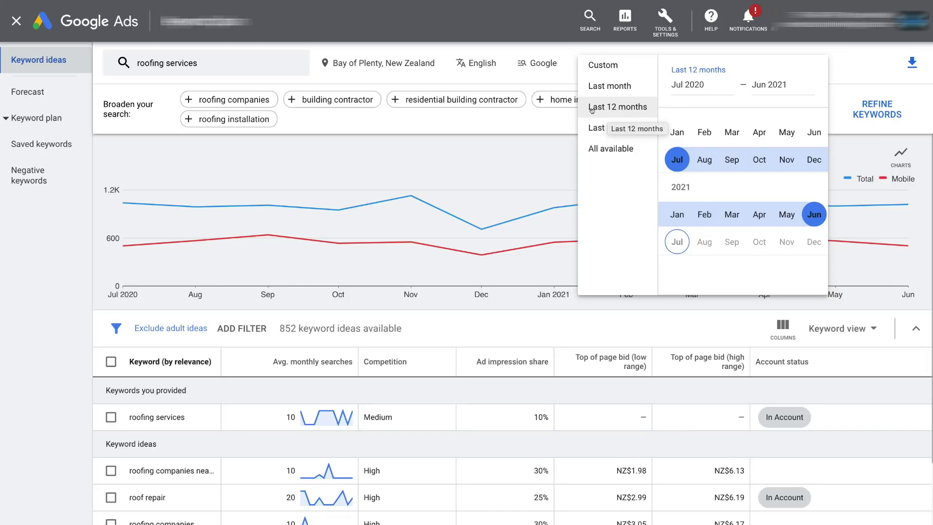
- Set the date range to Last 12 months, Jul 2020 – Jun 2021
click(618, 110)
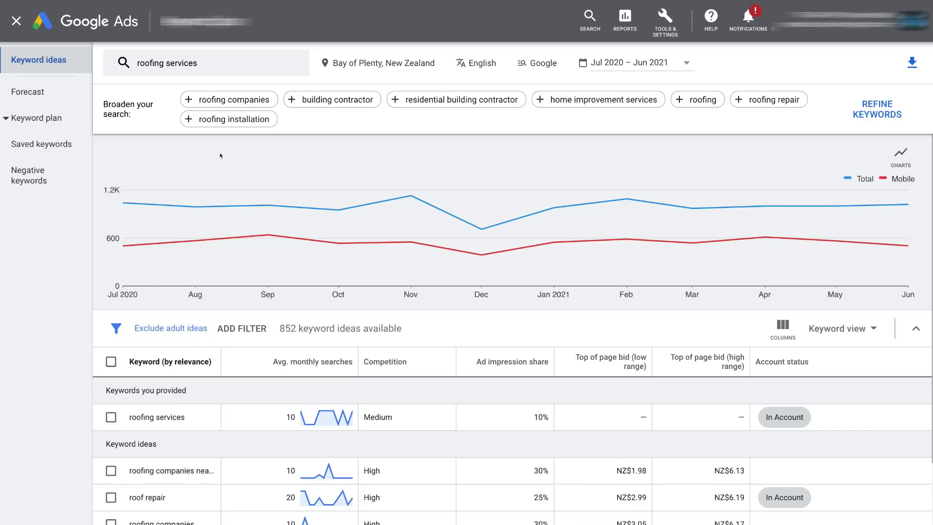
- Inspect the Total and Mobile monthly search trend lines for Bay of Plenty roofing services
mouse_move(163, 193)
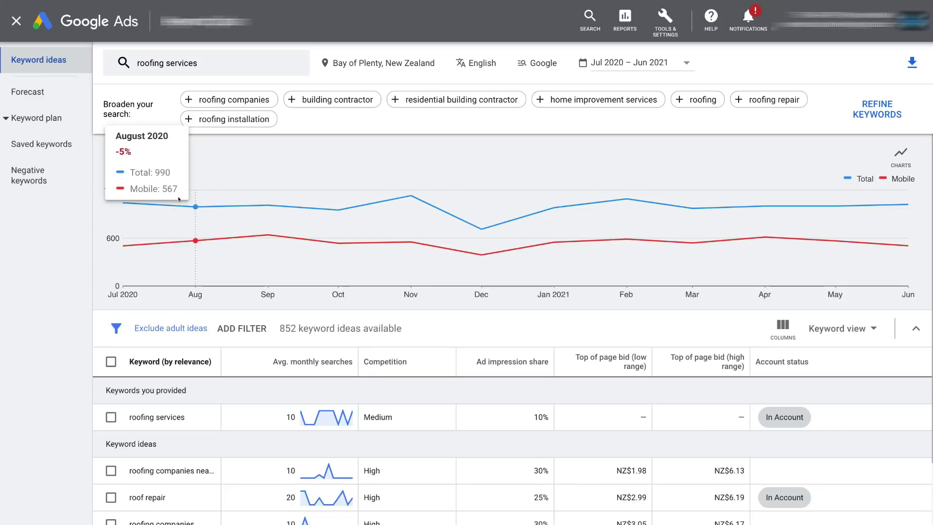
mouse_move(315, 198)
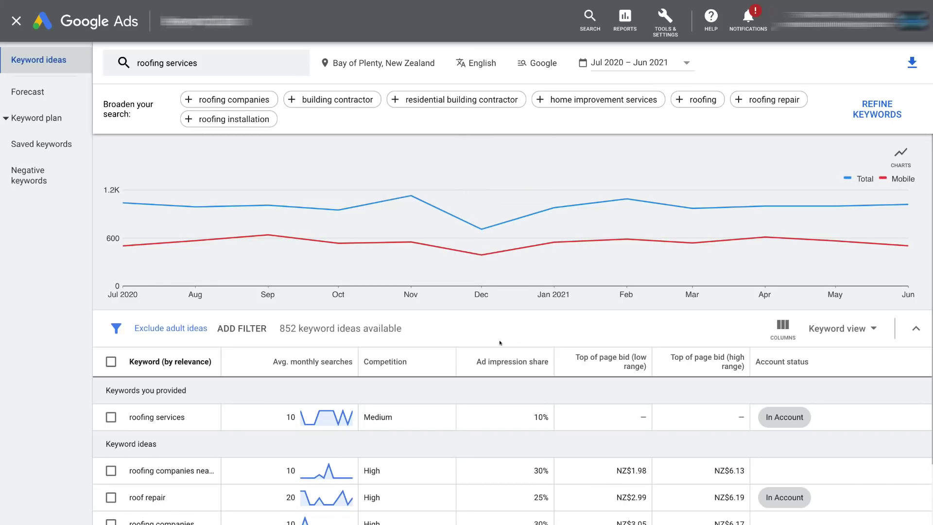
scroll(458, 343, down, 3)
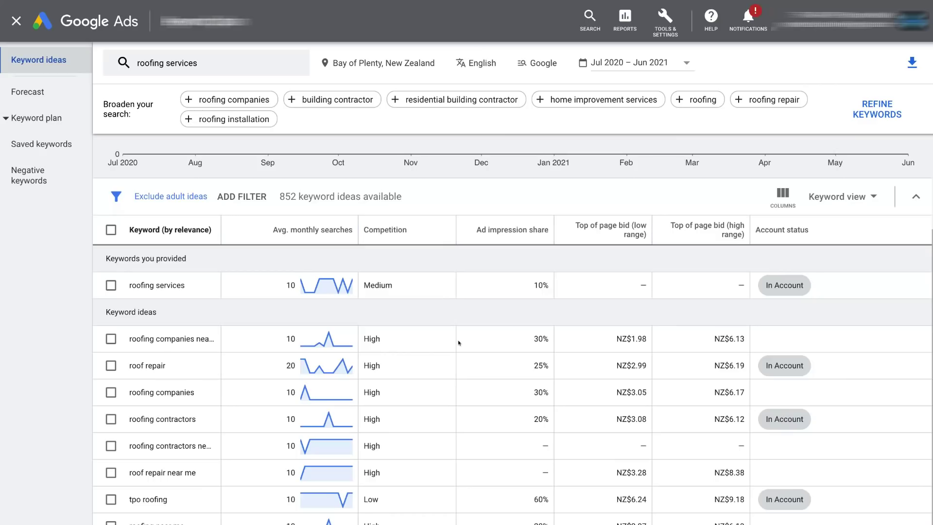
scroll(457, 342, down, 1)
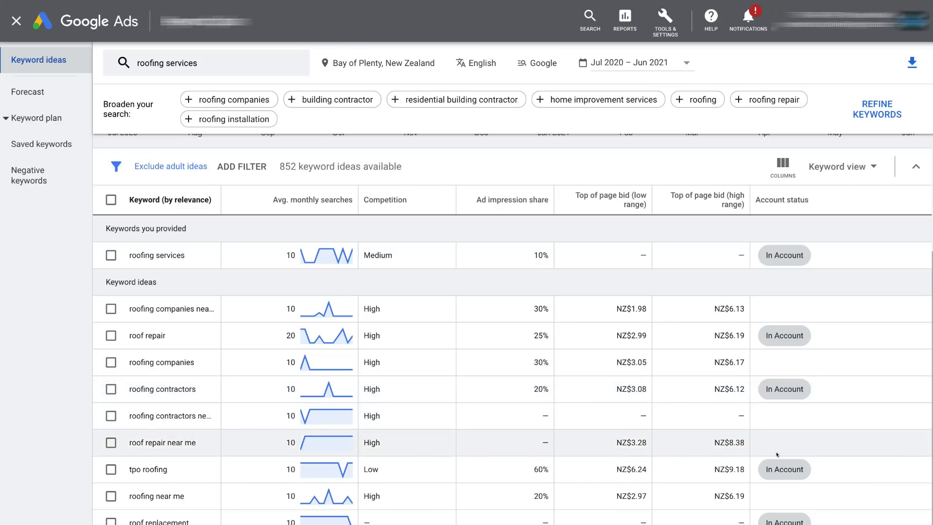
- Check four keyword ideas, including roofing companies, roofing contractors and roof repair near me
click(105, 363)
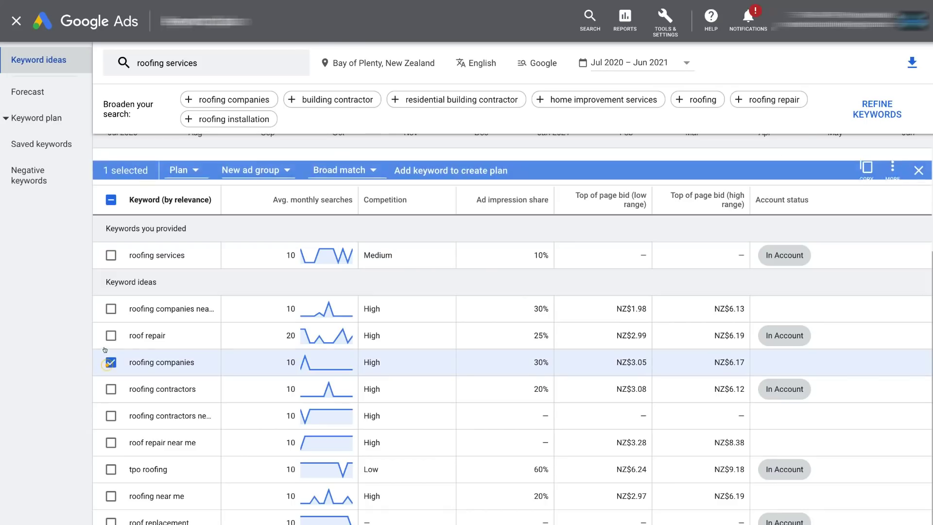
click(106, 311)
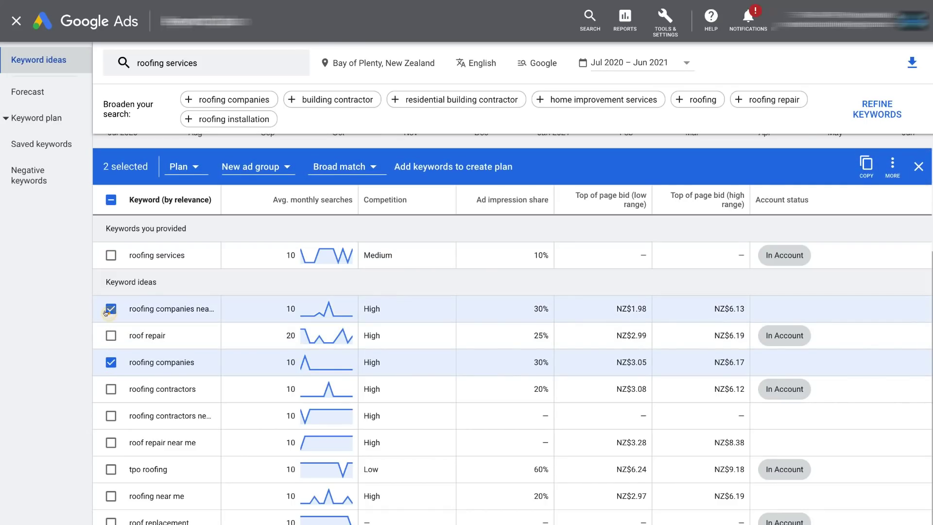
click(109, 416)
click(105, 440)
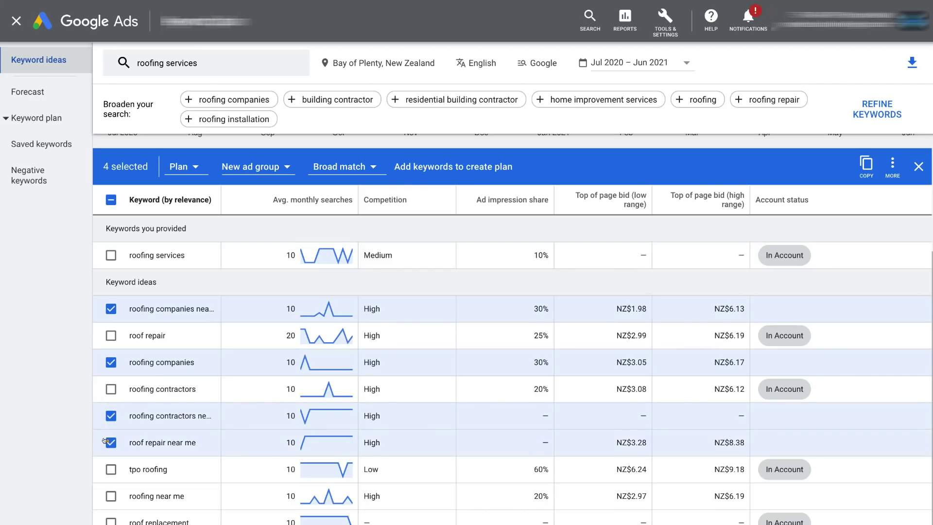
click(189, 168)
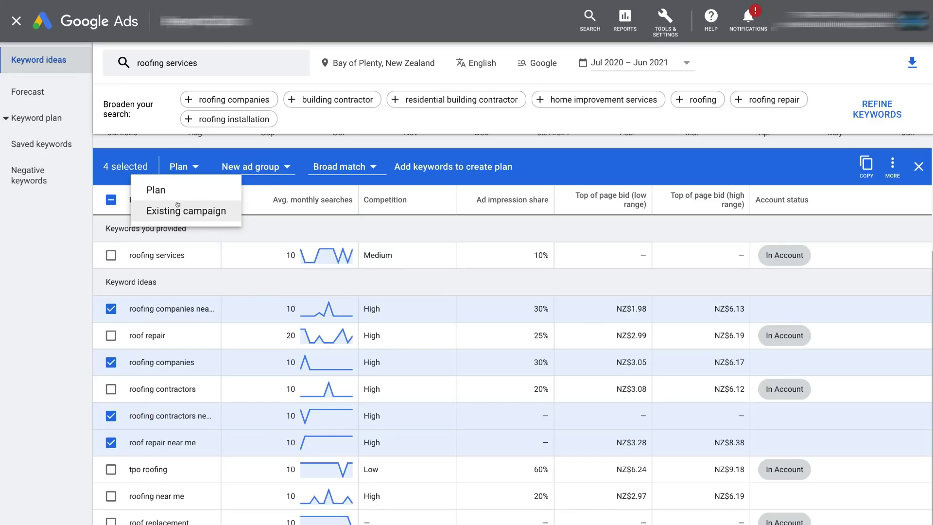
- Target the checked keywords at the existing 'Generic - Roofing Tauranga' campaign without choosing an ad group
click(197, 210)
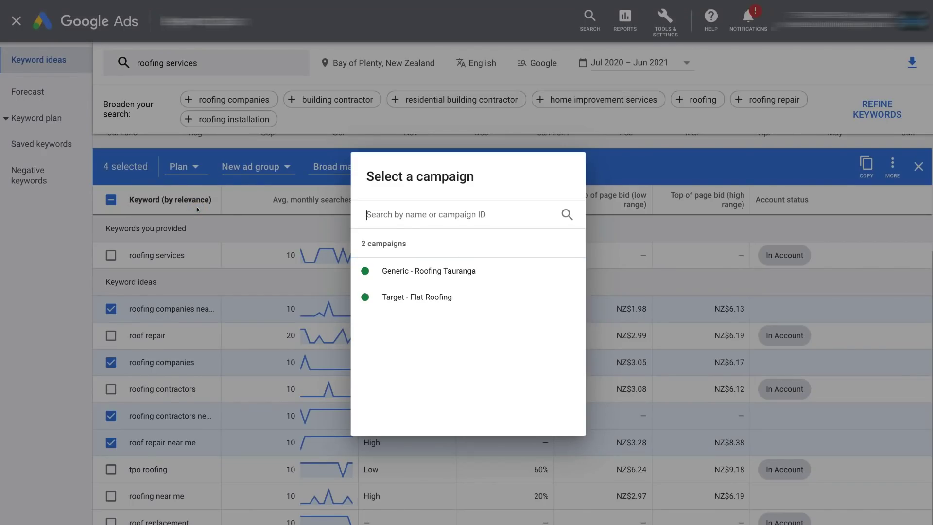
click(462, 275)
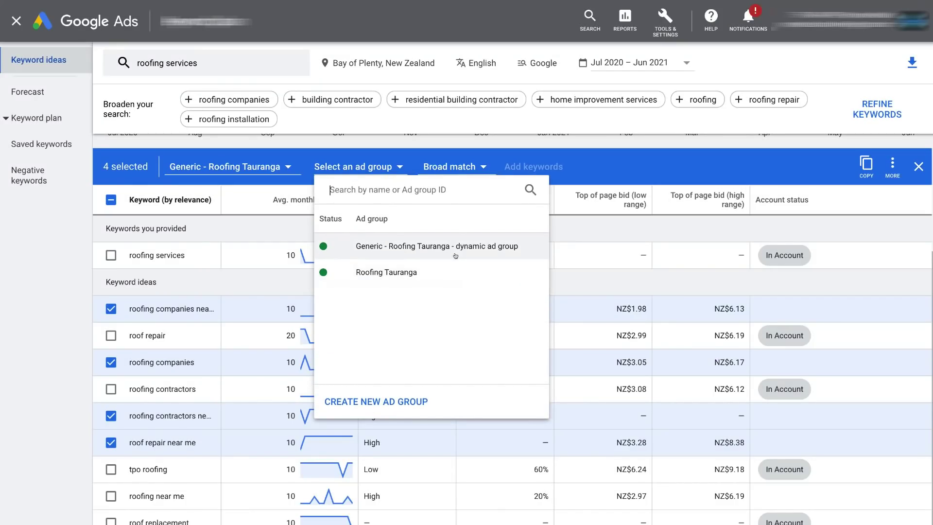
click(560, 235)
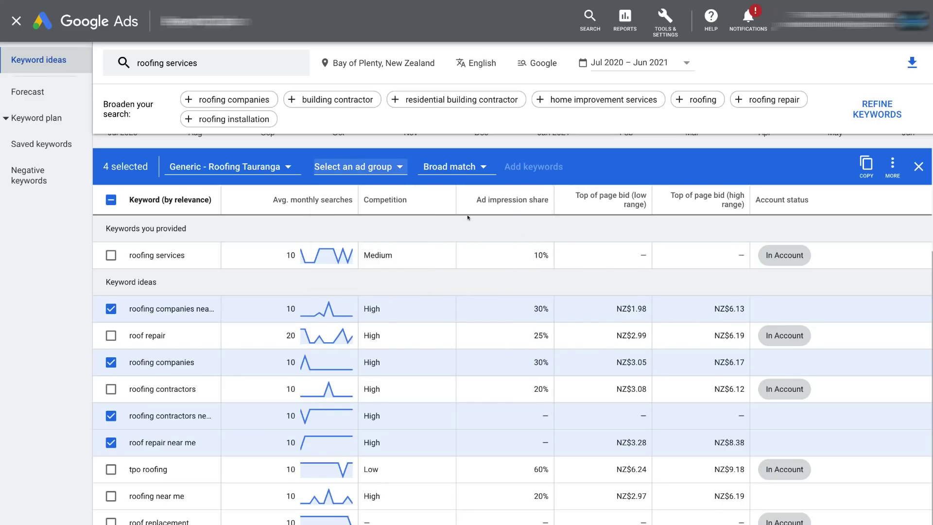
click(473, 169)
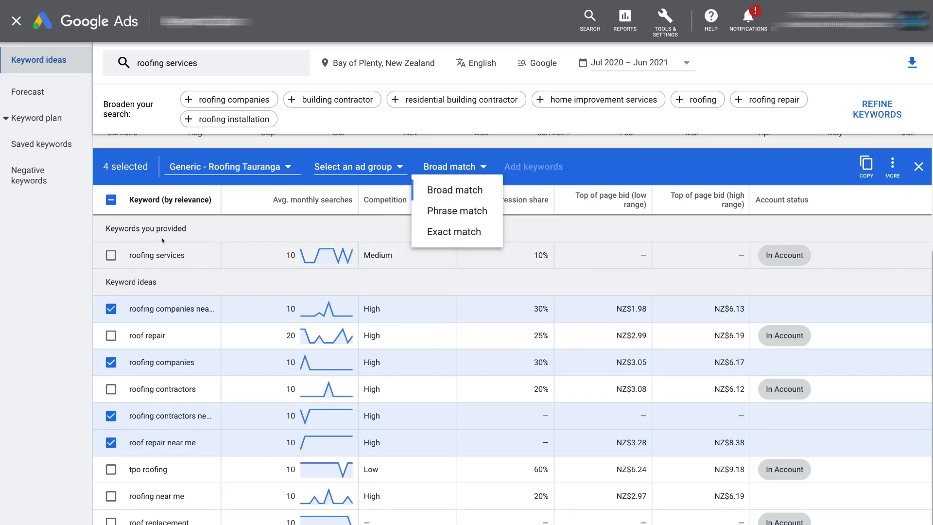
- Keep Broad match, then clear the four-keyword selection without adding it
click(319, 224)
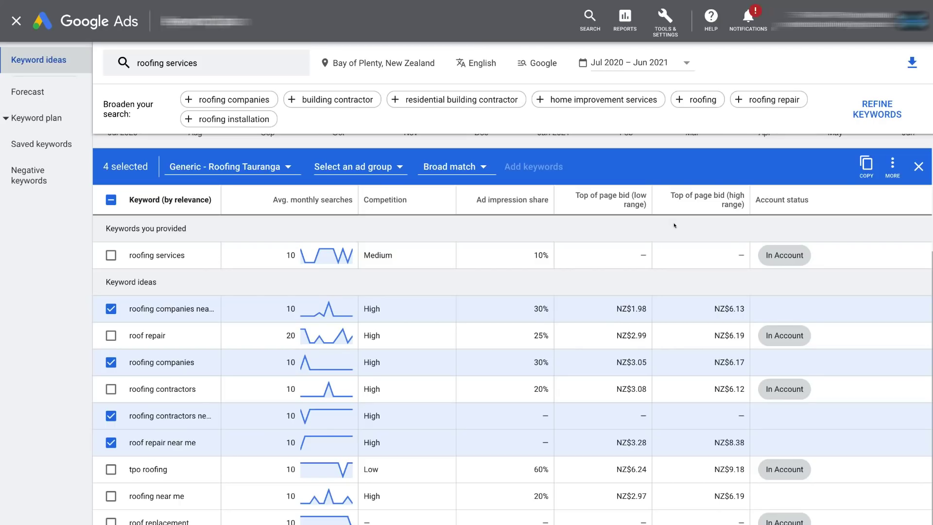
click(919, 166)
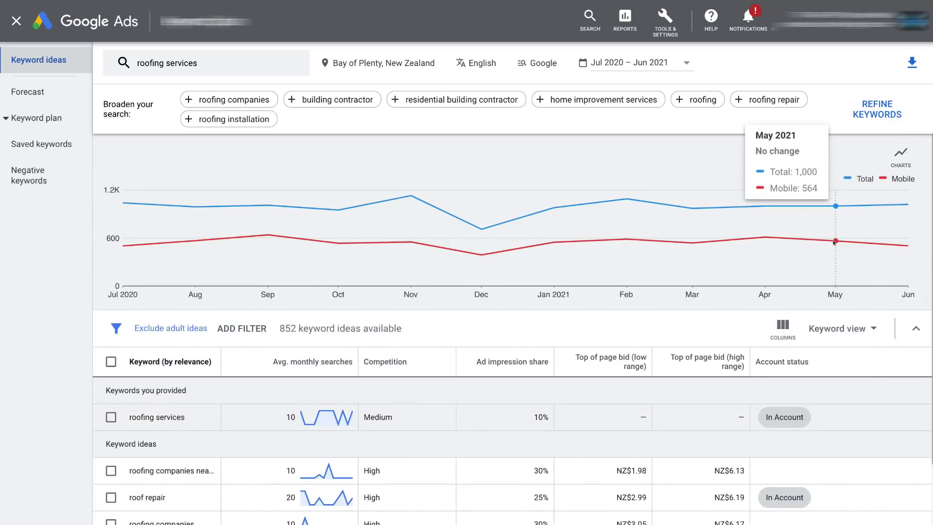
- Break the 2,770 monthly searches down by platform: Mobile 58.0%, Desktop 31.4%, Tablet 10.6%
click(896, 153)
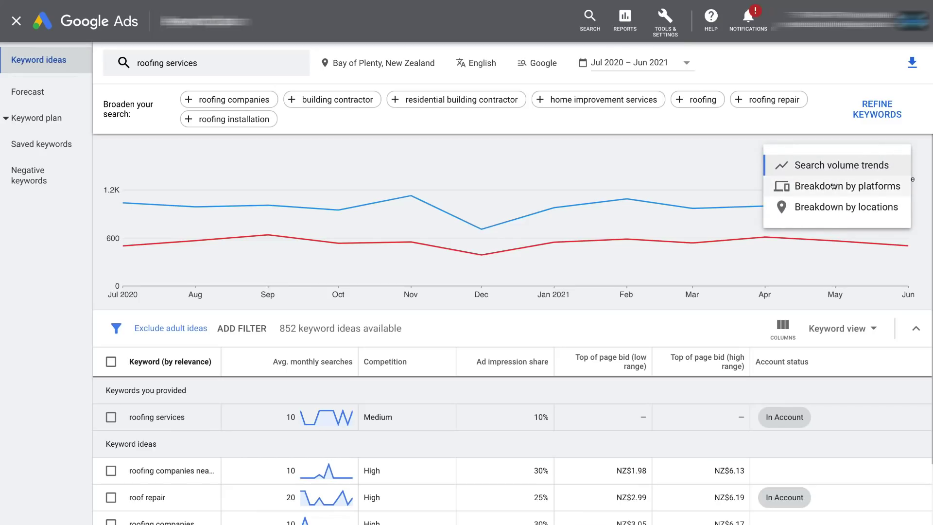
click(849, 186)
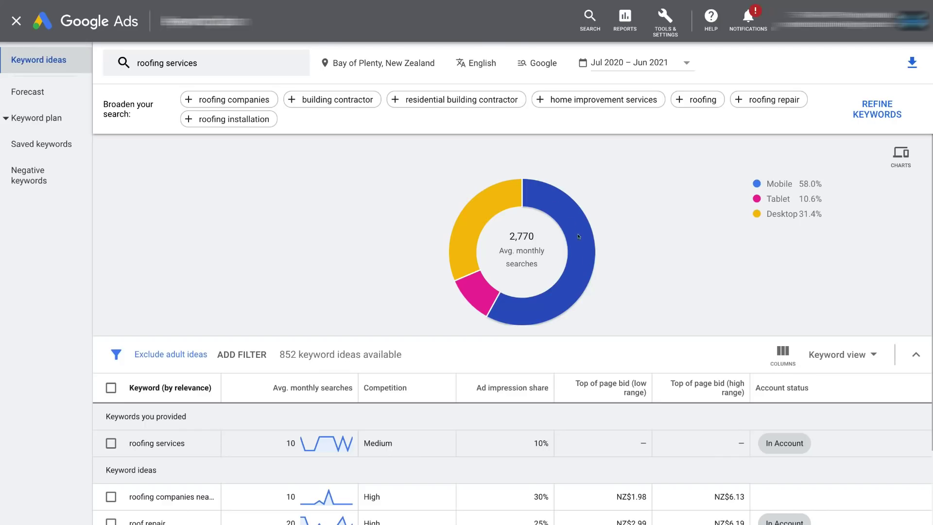
mouse_move(532, 300)
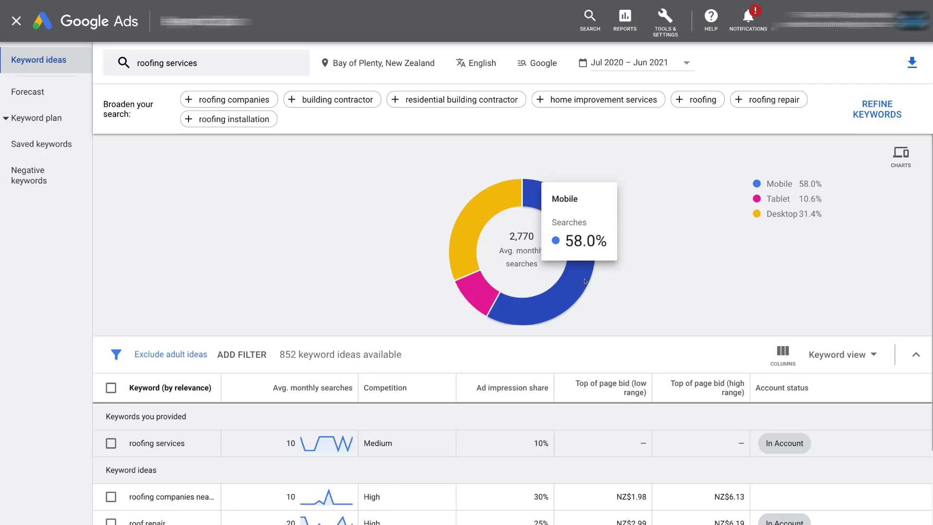
click(901, 155)
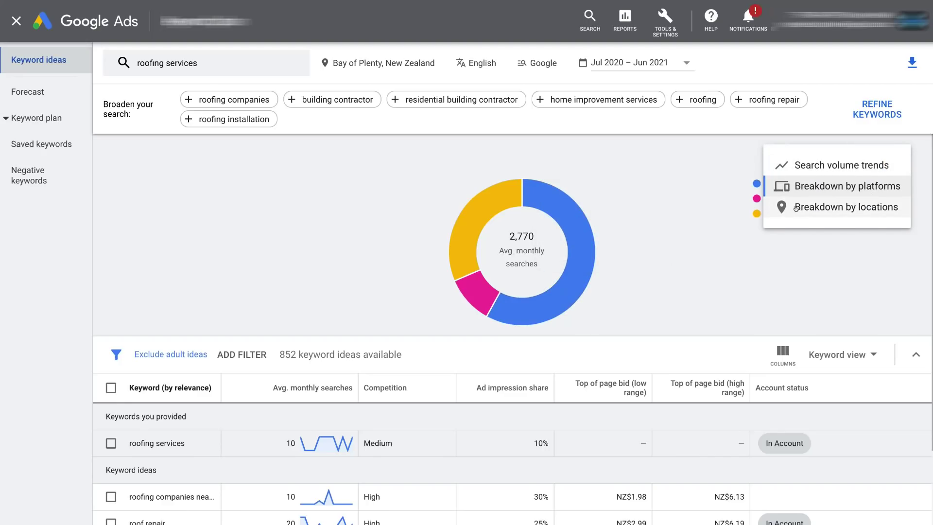
- Switch the chart to a location breakdown: Tauranga 38.0%, Rotorua 14.2%, Whakatane 5.4%, other cities 42.5%
click(862, 207)
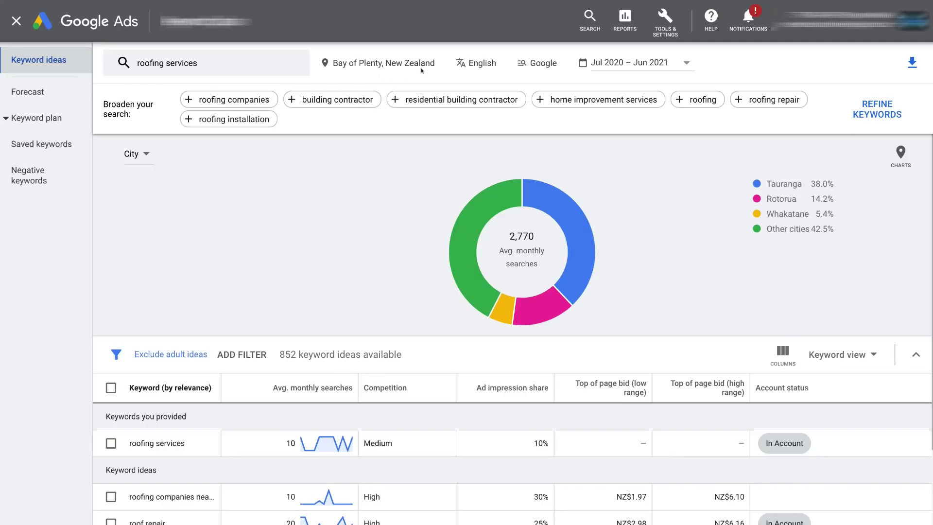
mouse_move(503, 194)
scroll(323, 464, down, 4)
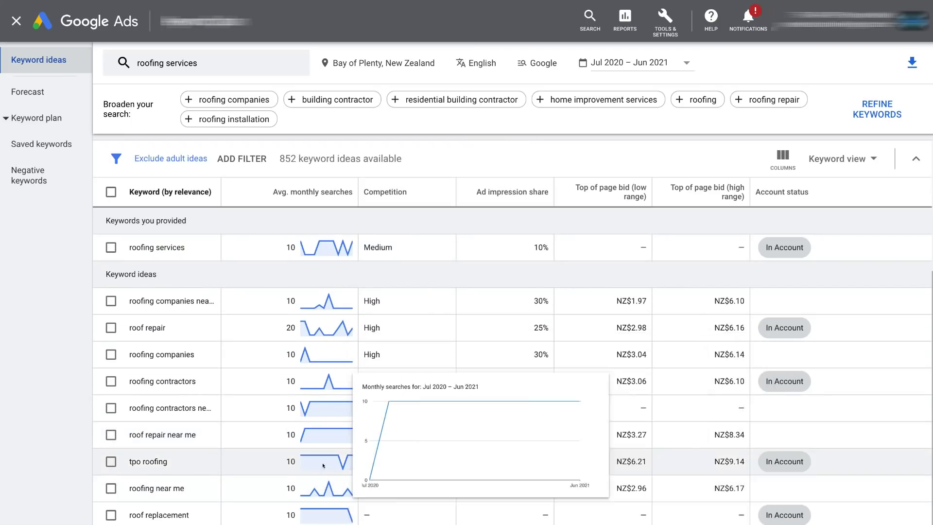